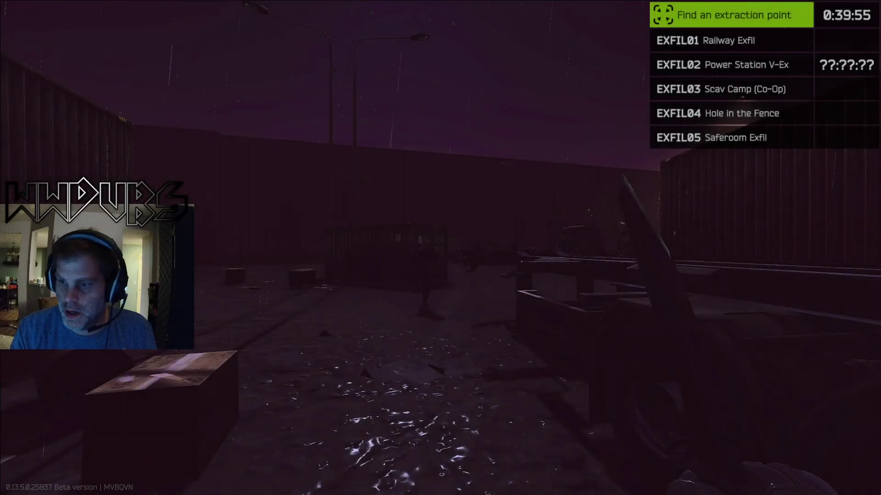
- Cycle through Trimadol, bayonet and RGN grenade while running through the container yard past pillar D18
{"action": "key", "text": "6"}
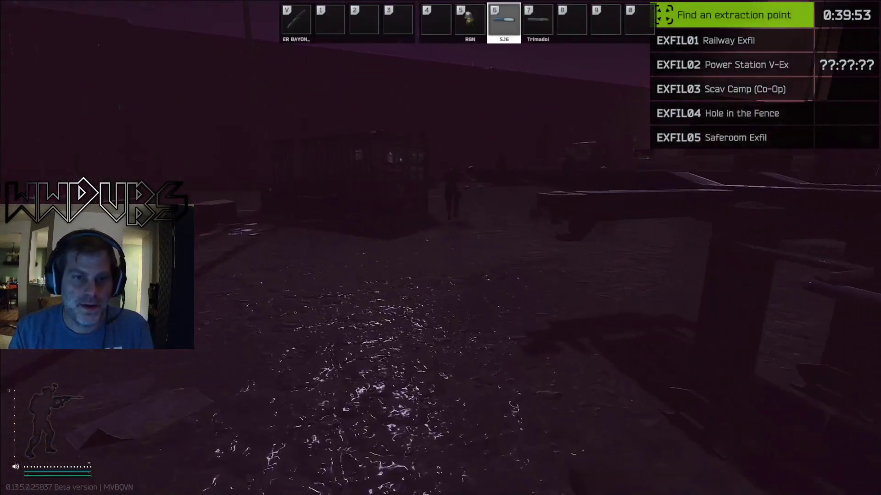
{"action": "key", "text": "w"}
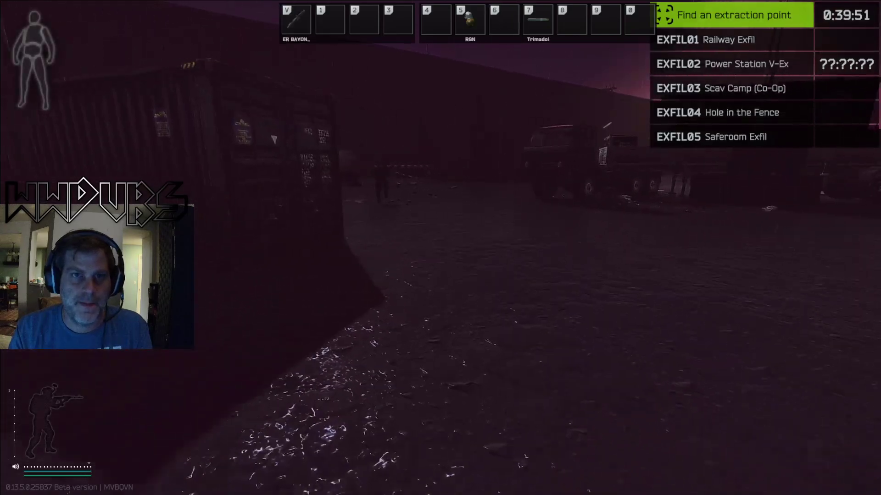
{"action": "key", "text": "7"}
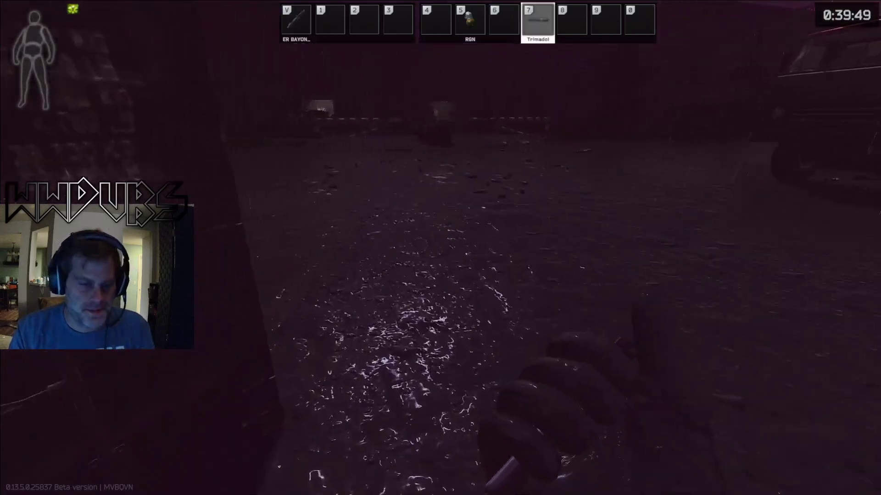
{"action": "key", "text": "v"}
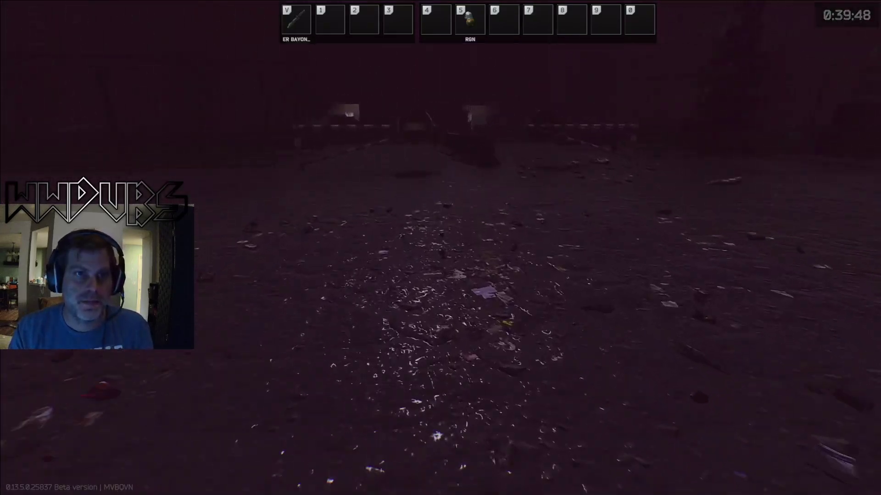
{"action": "key", "text": "5"}
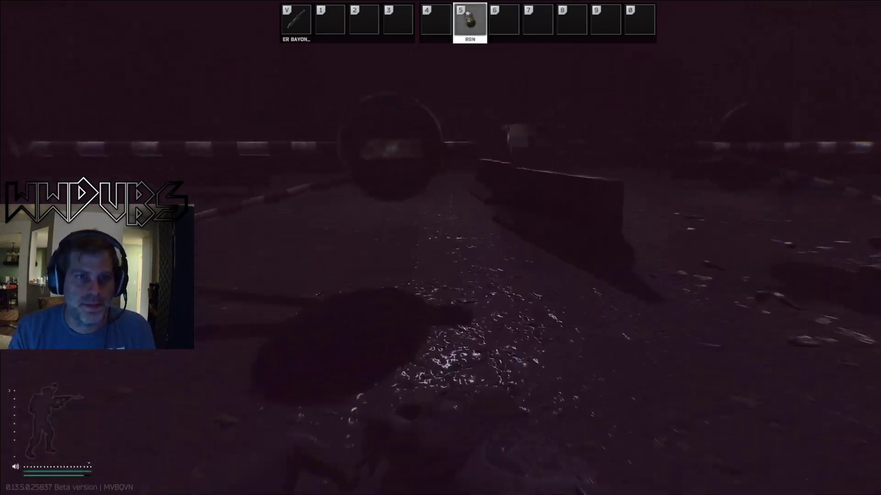
{"action": "key", "text": "w"}
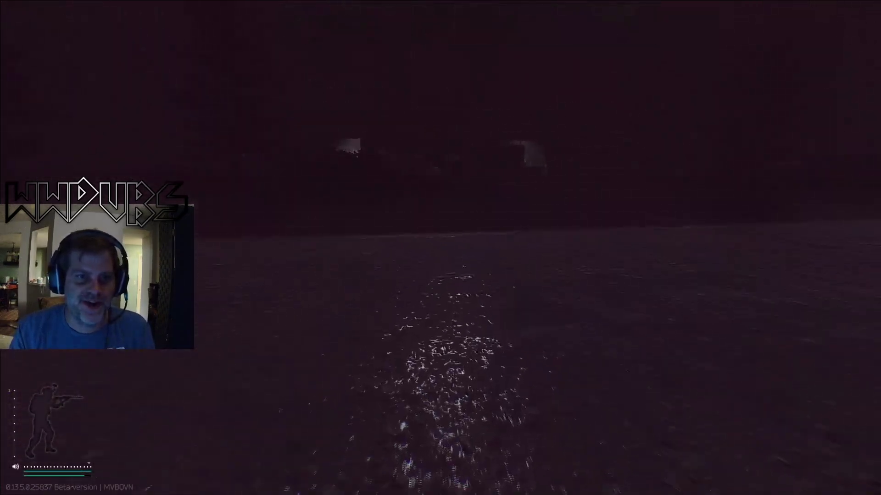
{"action": "key", "text": "w"}
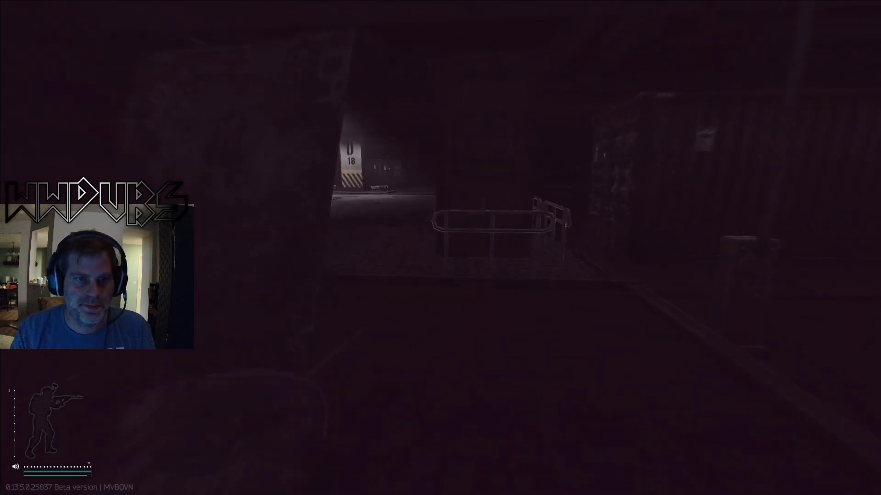
{"action": "key", "text": "w"}
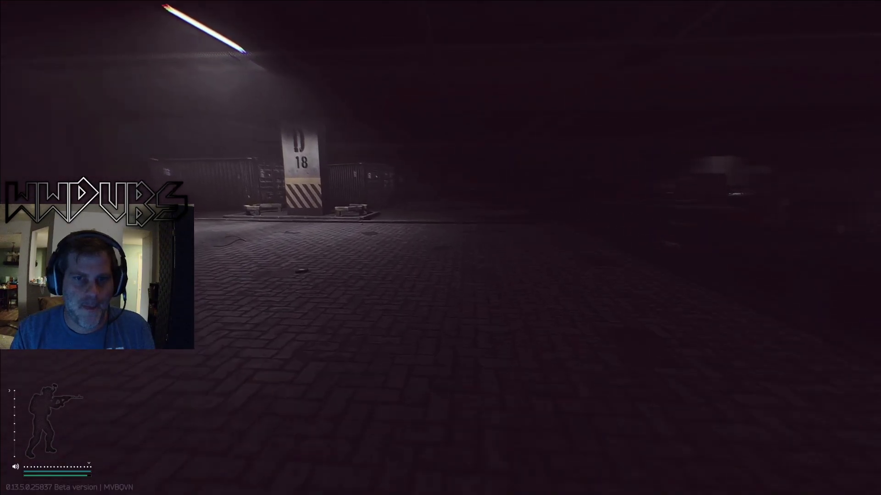
{"action": "key", "text": "w"}
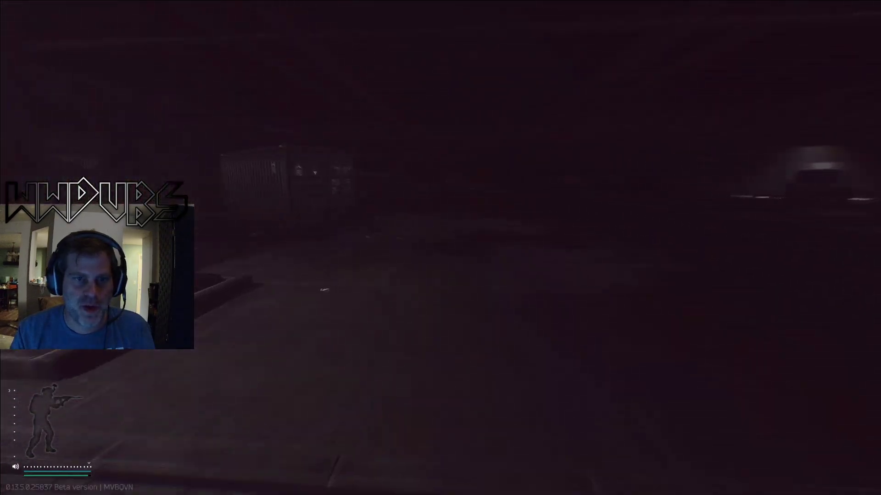
{"action": "key", "text": "w"}
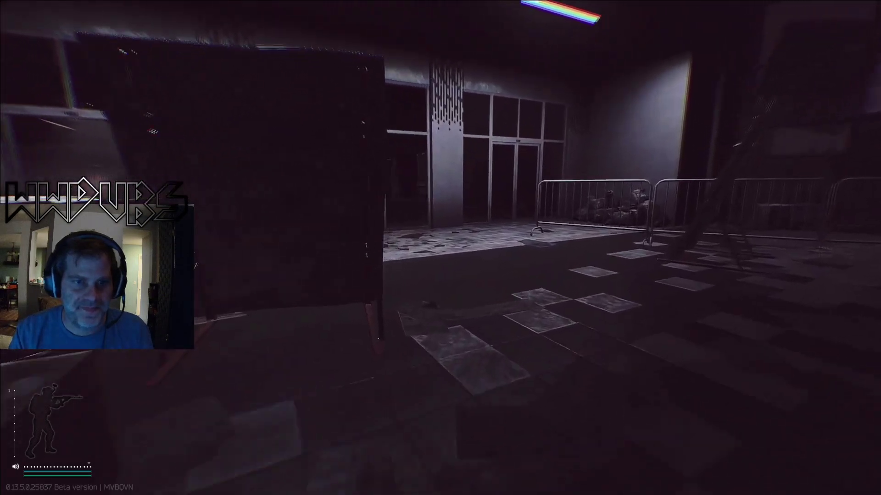
- Throw a grenade down the corridor, return to the bayonet, and vault out the window
{"action": "key", "text": "g"}
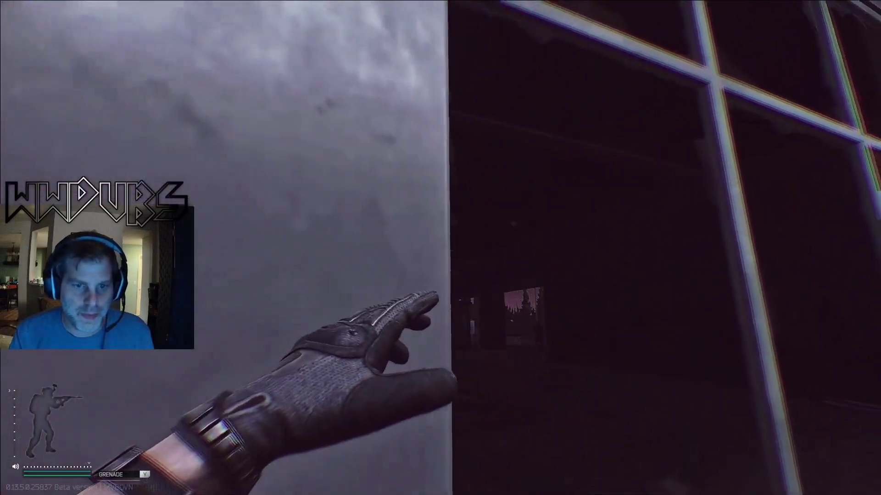
{"action": "left_click", "coordinate": [441, 248]}
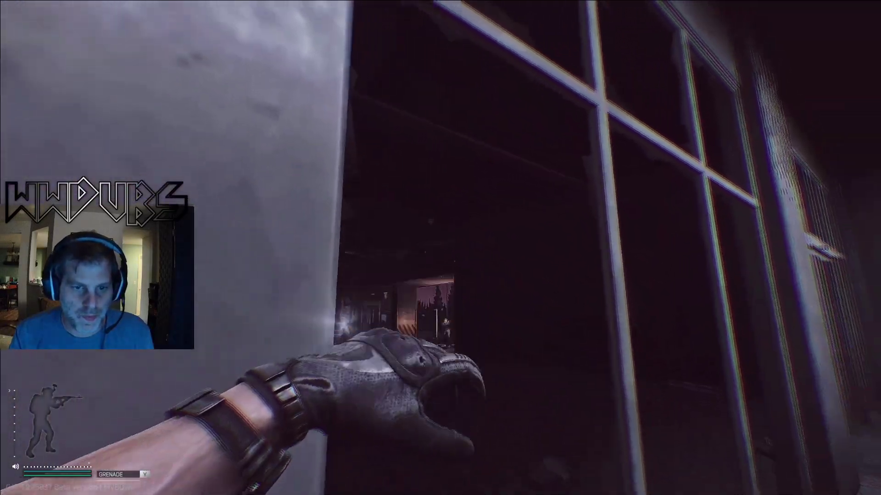
{"action": "key", "text": "v"}
{"action": "key", "text": "w"}
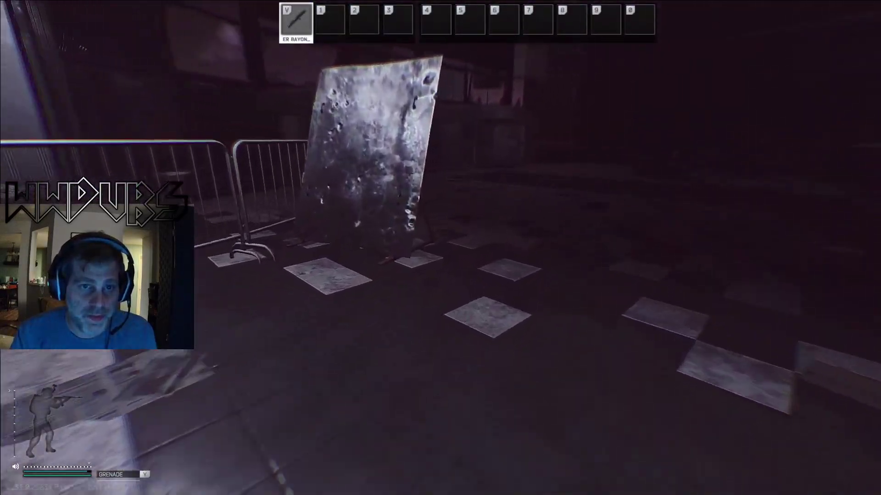
{"action": "key", "text": "w"}
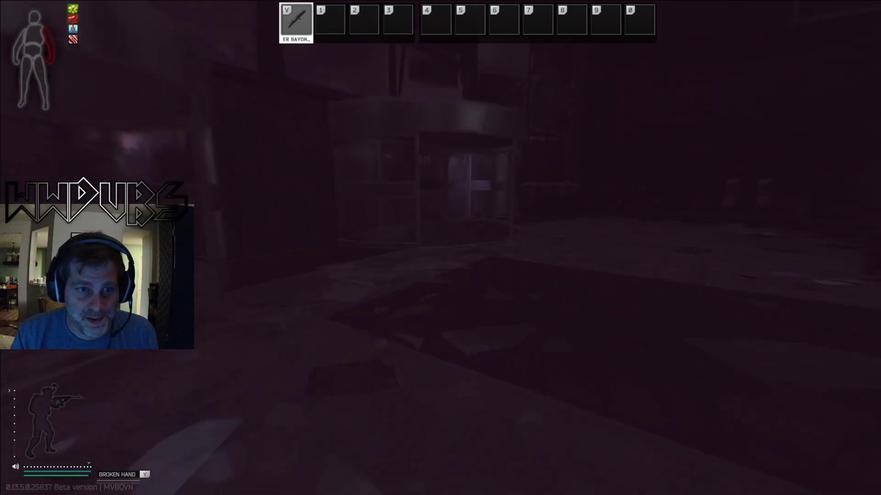
{"action": "key", "text": "w"}
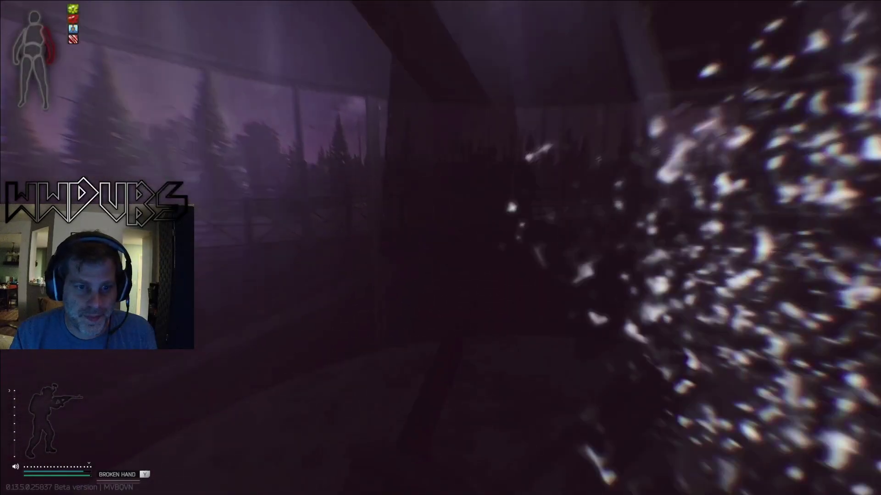
{"action": "key", "text": "w"}
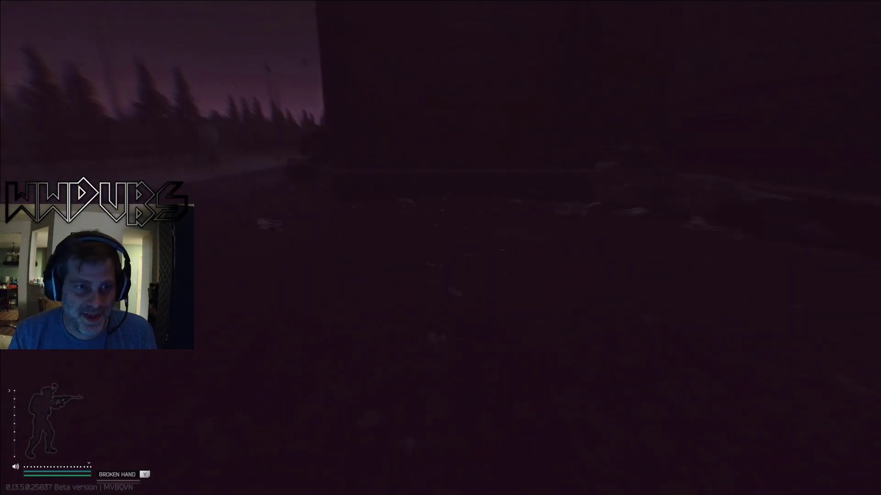
- Sprint along the street past the planter, cobblestone path and lamp posts
{"action": "key", "text": "w"}
{"action": "key", "text": "w"}
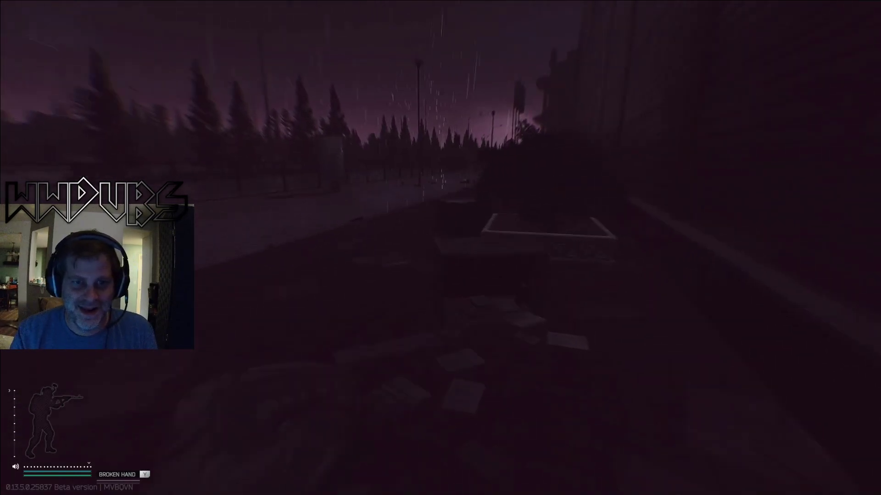
{"action": "key", "text": "w"}
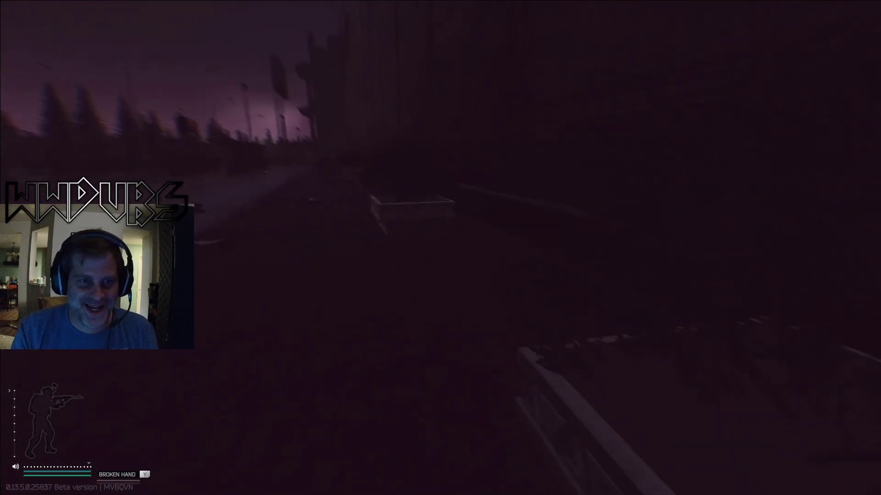
{"action": "key", "text": "w"}
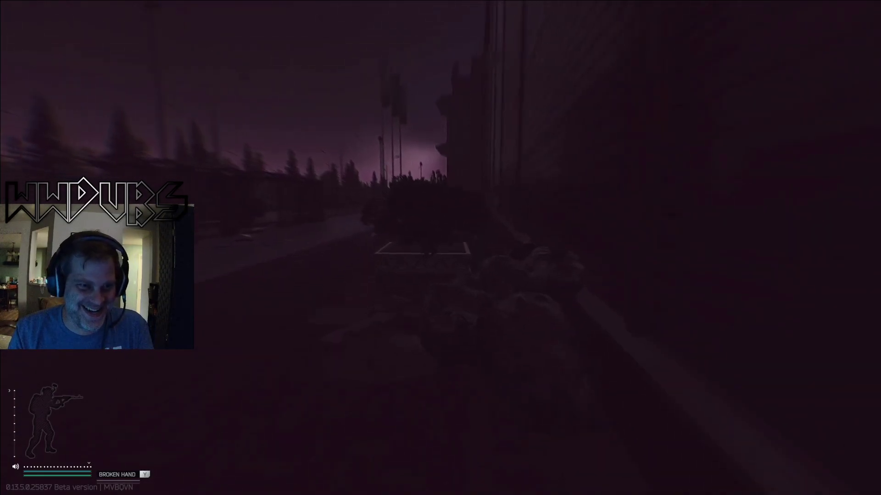
{"action": "key", "text": "w"}
{"action": "key", "text": "w"}
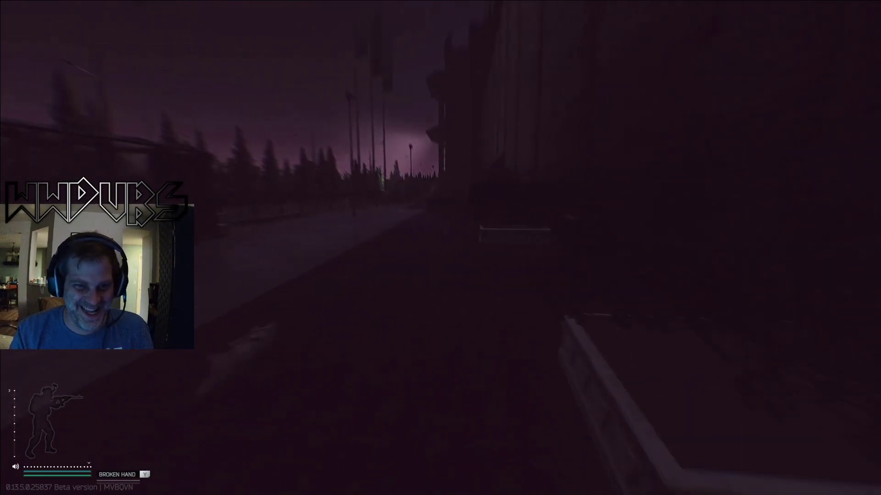
{"action": "key", "text": "w"}
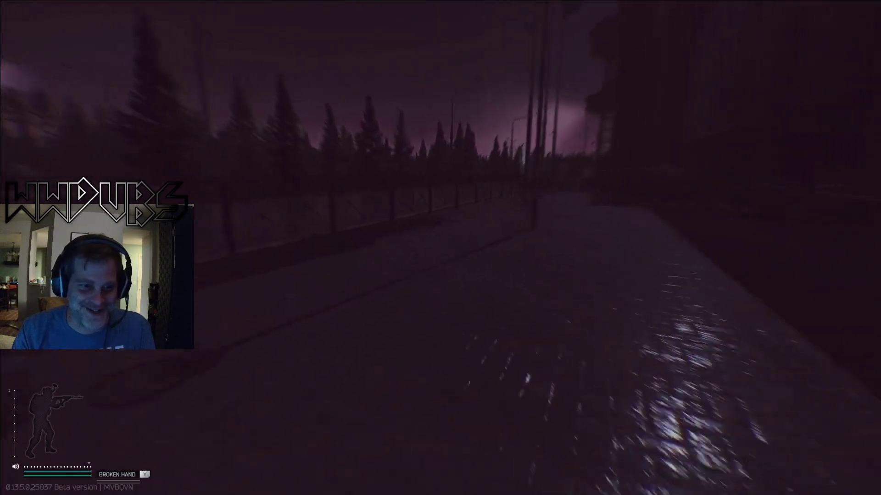
{"action": "key", "text": "w"}
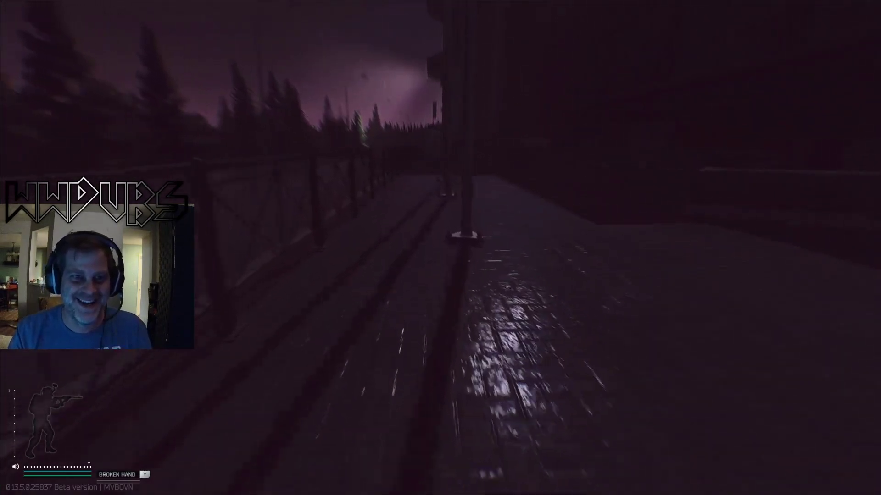
{"action": "key", "text": "w"}
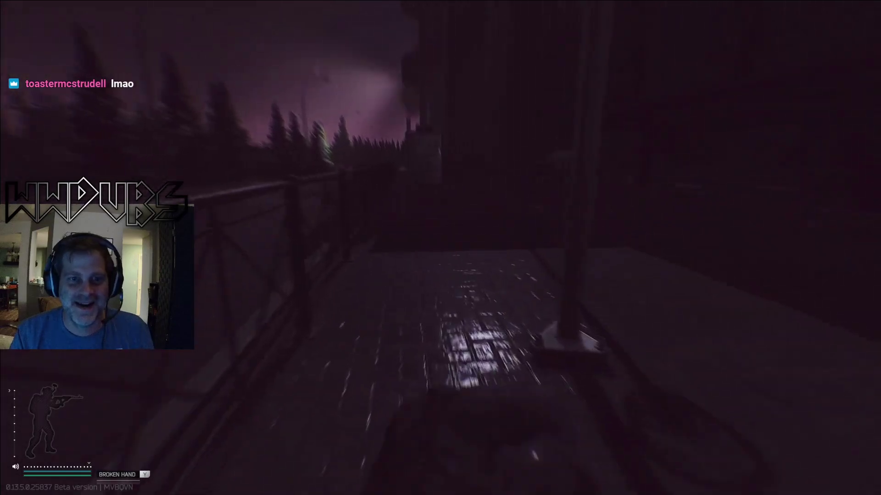
{"action": "key", "text": "w"}
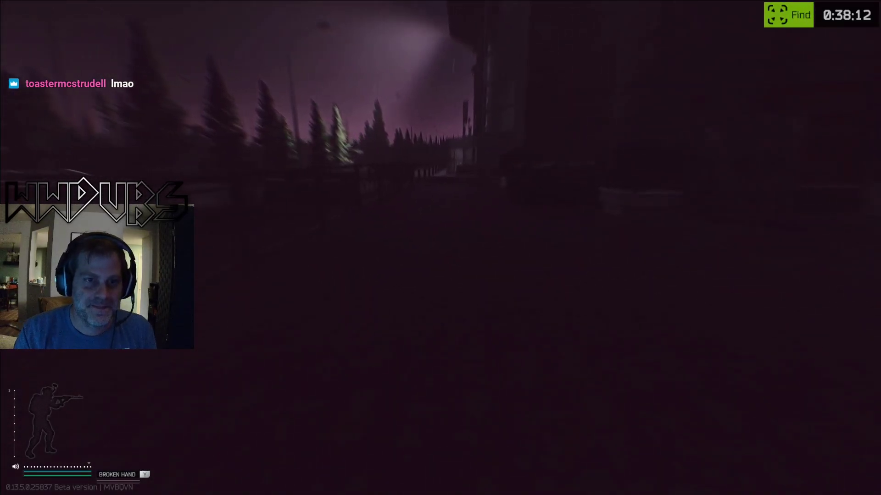
- Check the extraction point list and run along the fence past the pole
{"action": "key", "text": "o"}
{"action": "key", "text": "o"}
{"action": "key", "text": "w"}
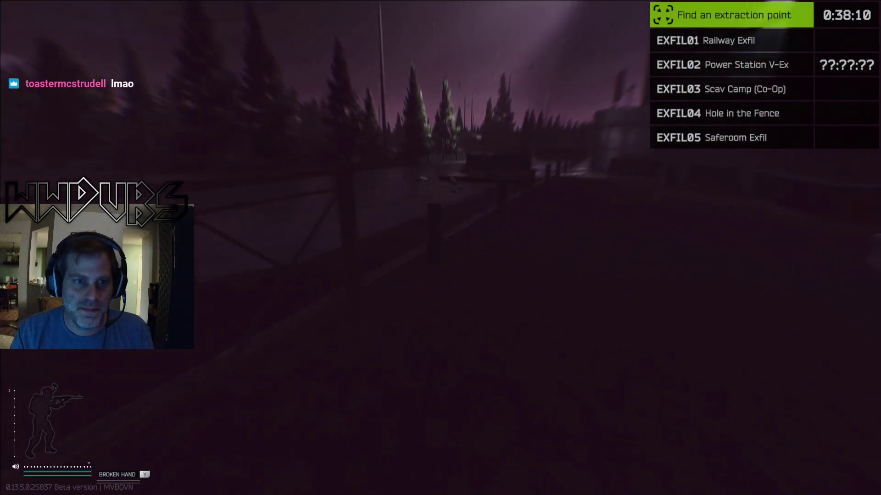
{"action": "key", "text": "w"}
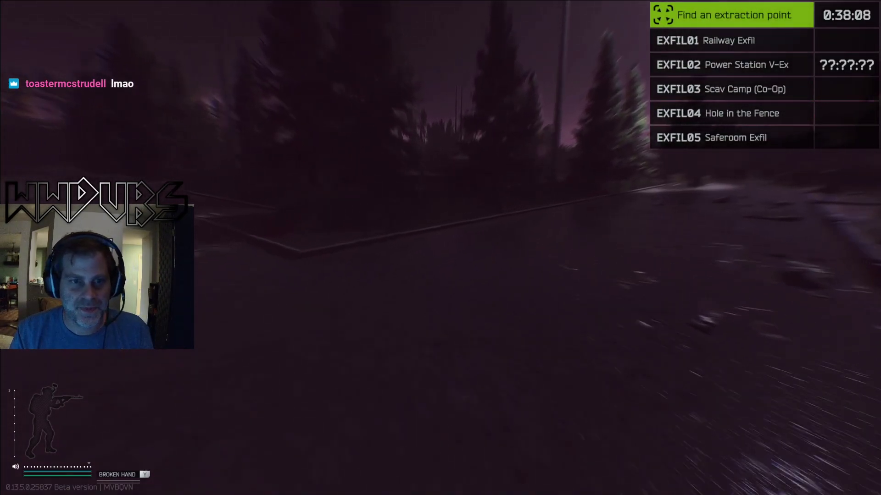
{"action": "key", "text": "w"}
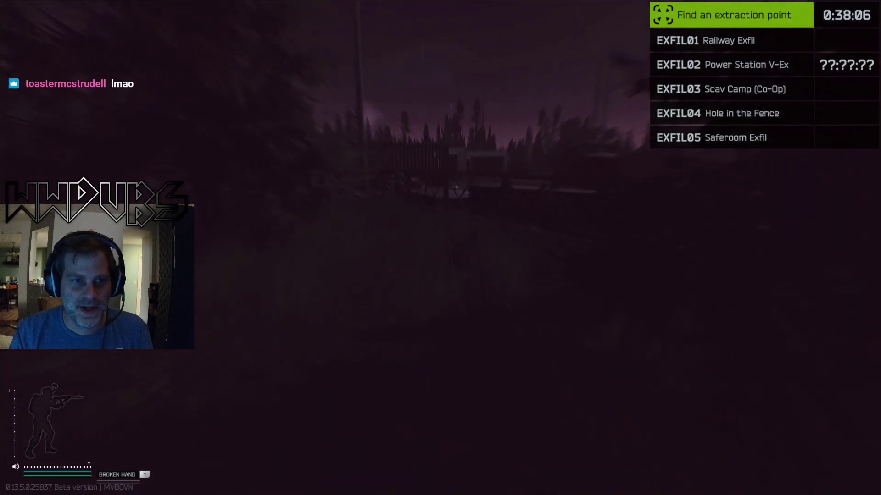
{"action": "key", "text": "w"}
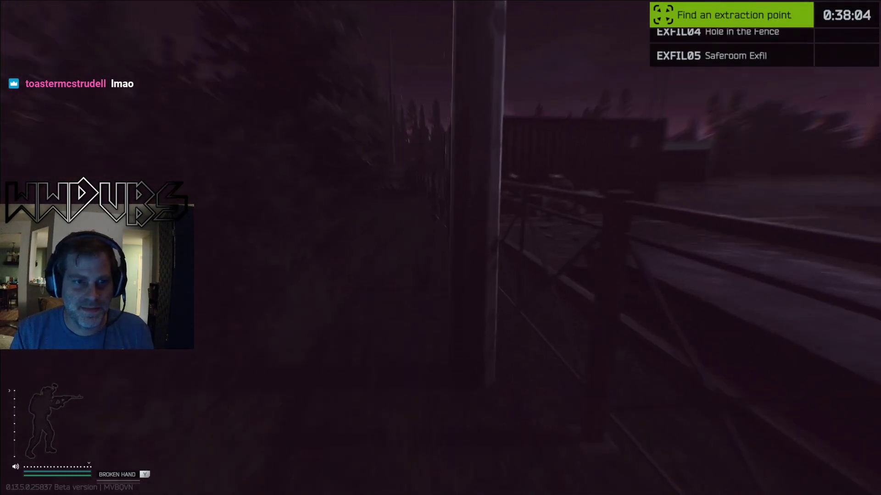
{"action": "key", "text": "w"}
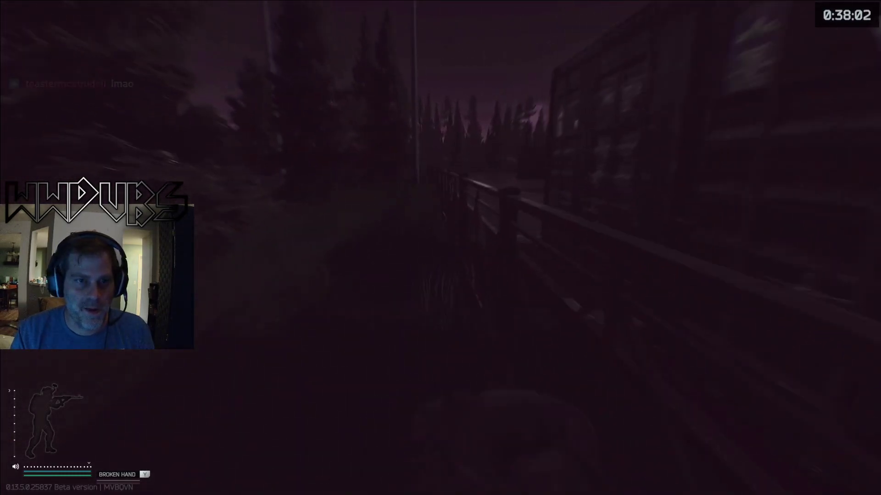
{"action": "key", "text": "w"}
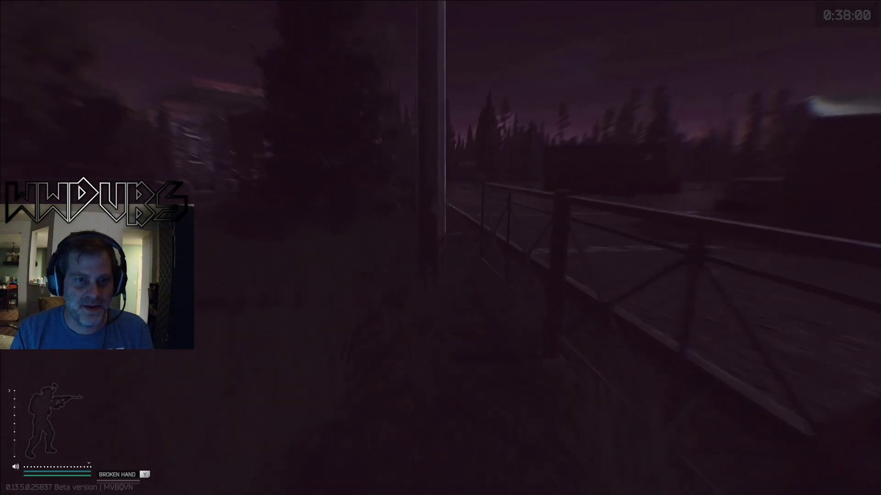
{"action": "key", "text": "w"}
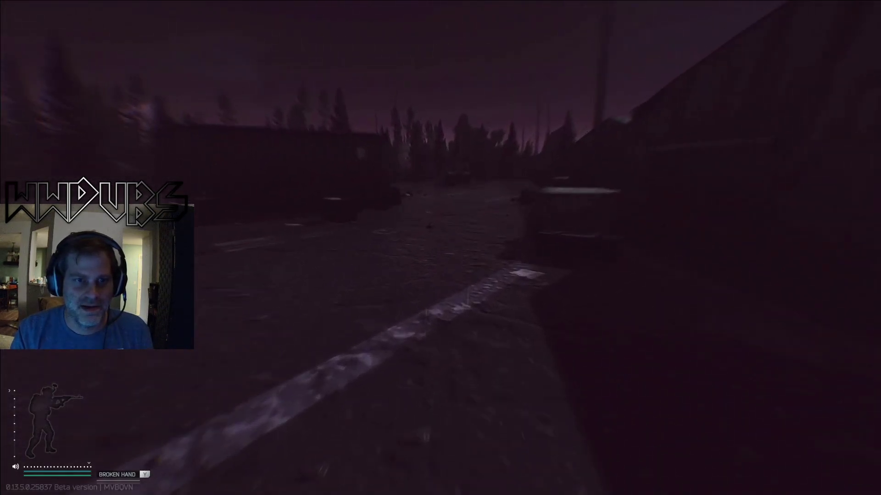
- Run across the dark yard and down the road past the guardrail
{"action": "key", "text": "w"}
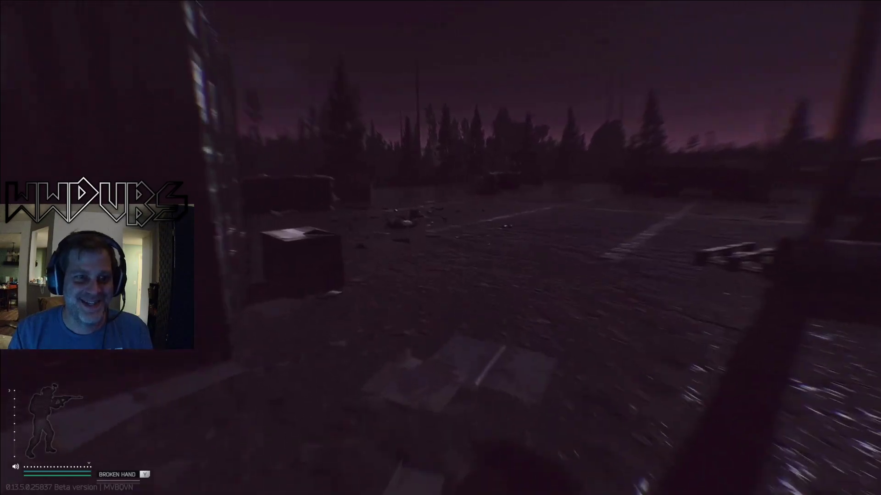
{"action": "key", "text": "w"}
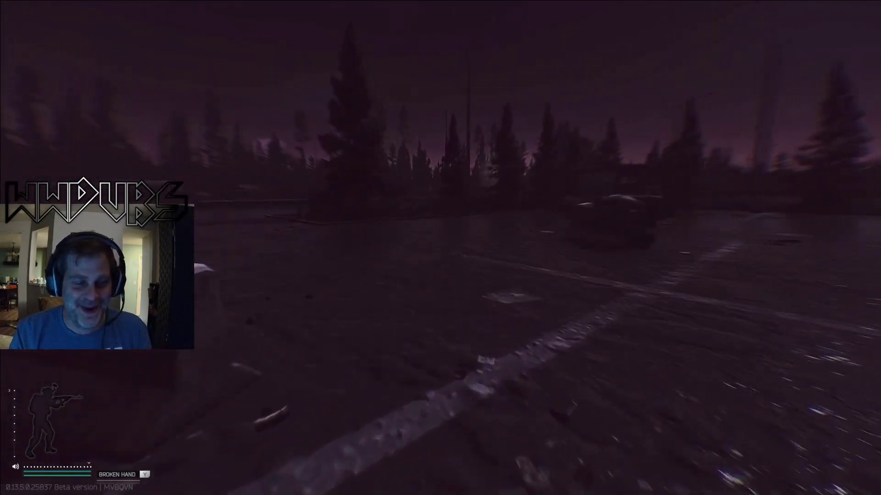
{"action": "key", "text": "w"}
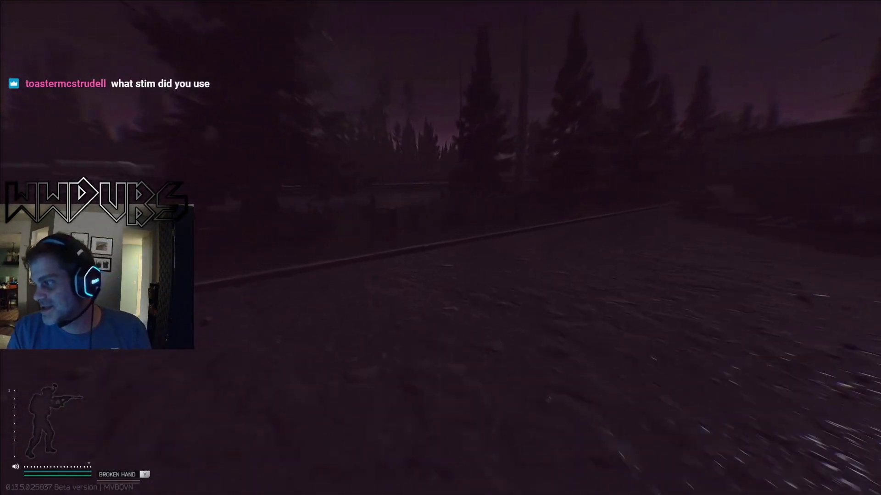
{"action": "key", "text": "w"}
{"action": "key", "text": "w"}
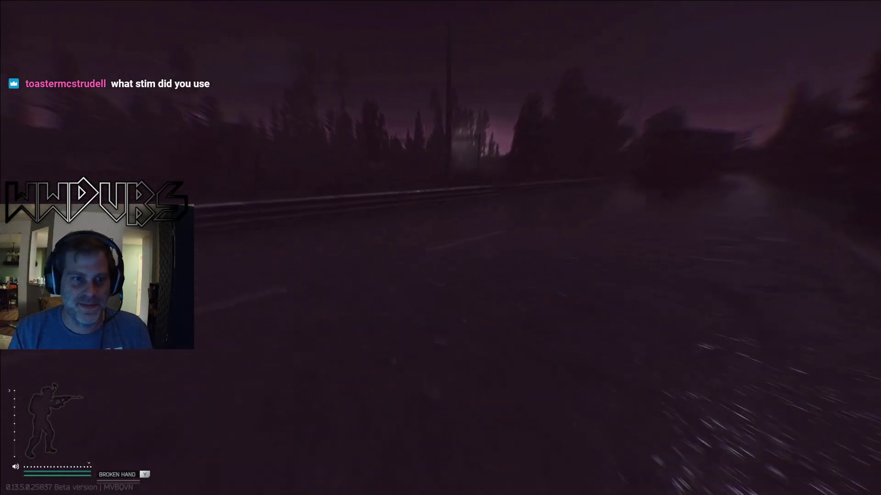
{"action": "key", "text": "w"}
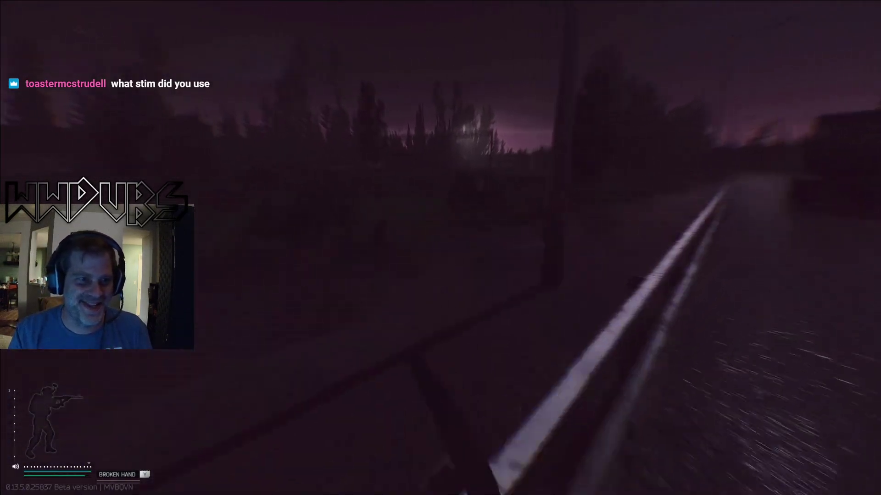
{"action": "key", "text": "w"}
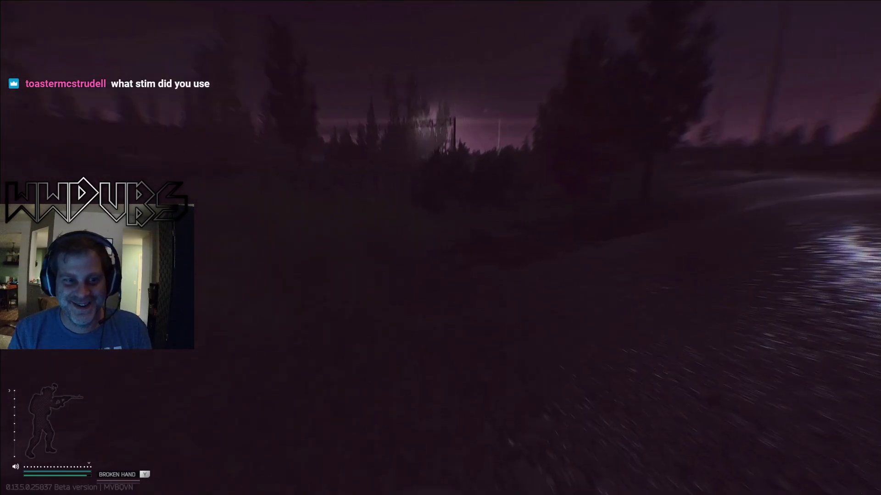
{"action": "key", "text": "w"}
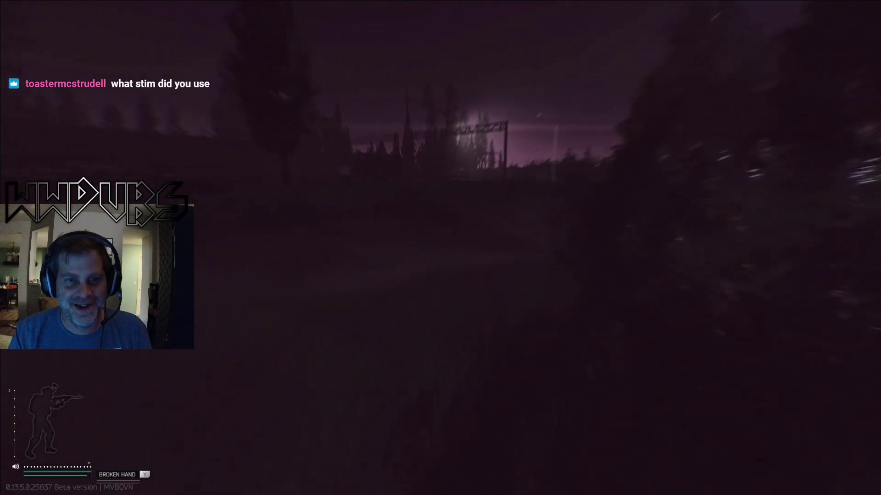
{"action": "key", "text": "w"}
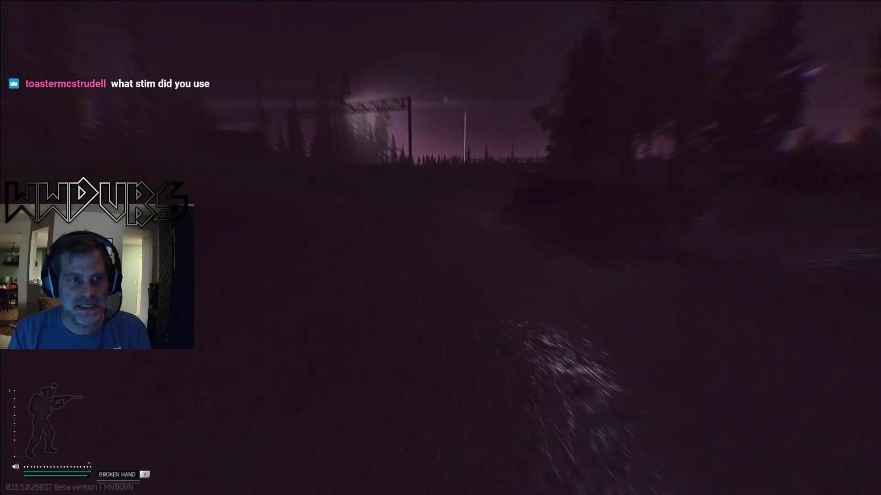
{"action": "key", "text": "w"}
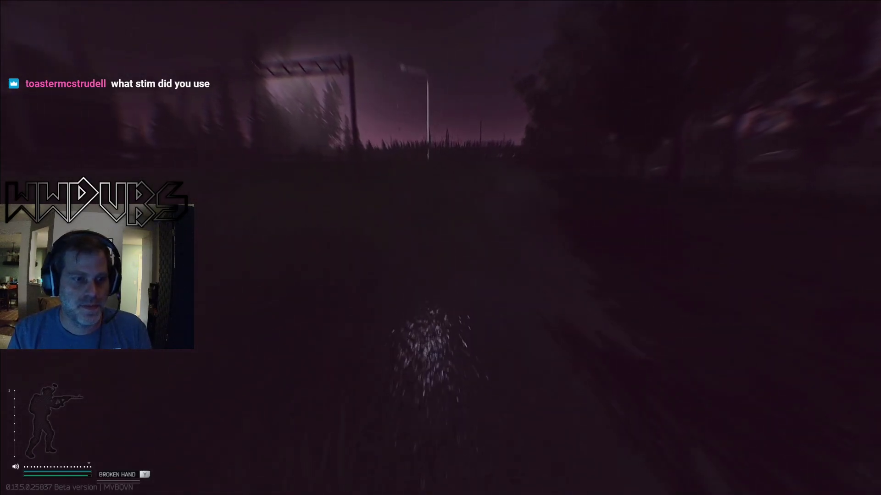
- Head past the streetlight, vault the guardrail, and cross the forest toward Railway Exfil
{"action": "key", "text": "w"}
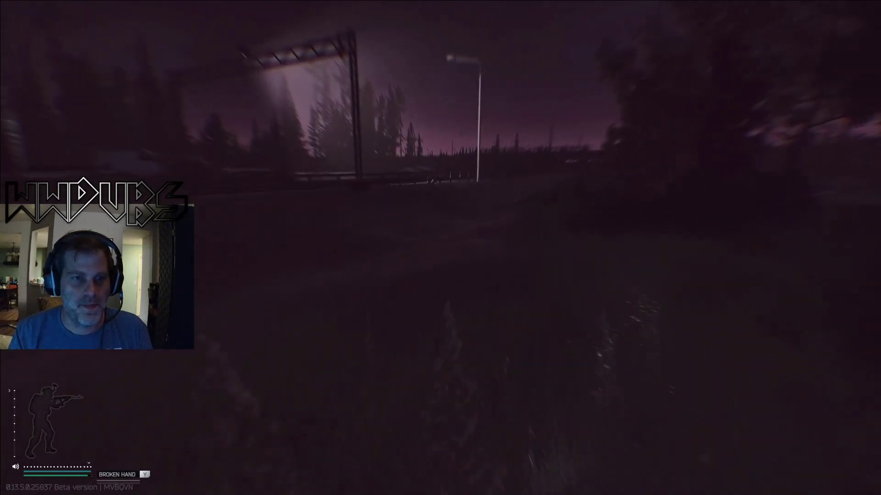
{"action": "key", "text": "w"}
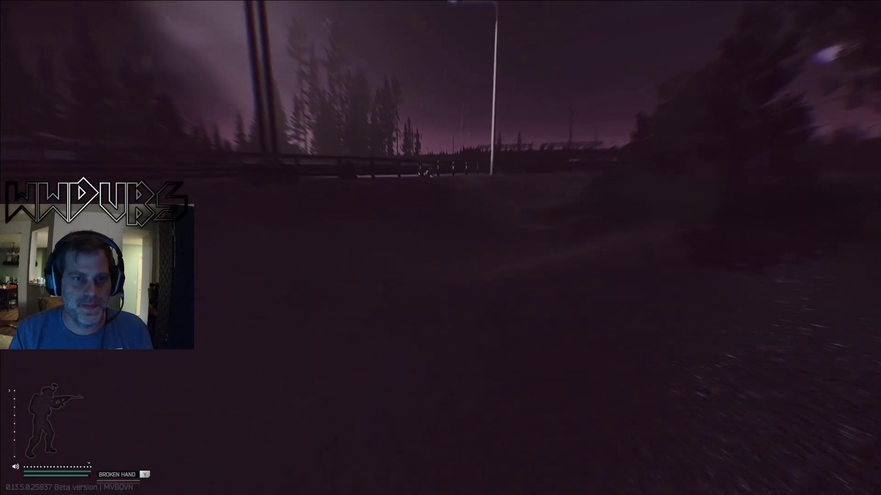
{"action": "key", "text": "w"}
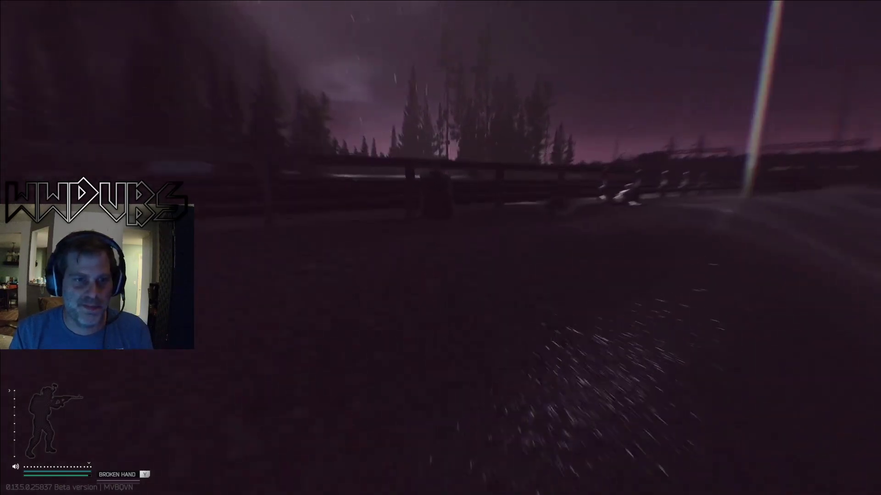
{"action": "key", "text": "w"}
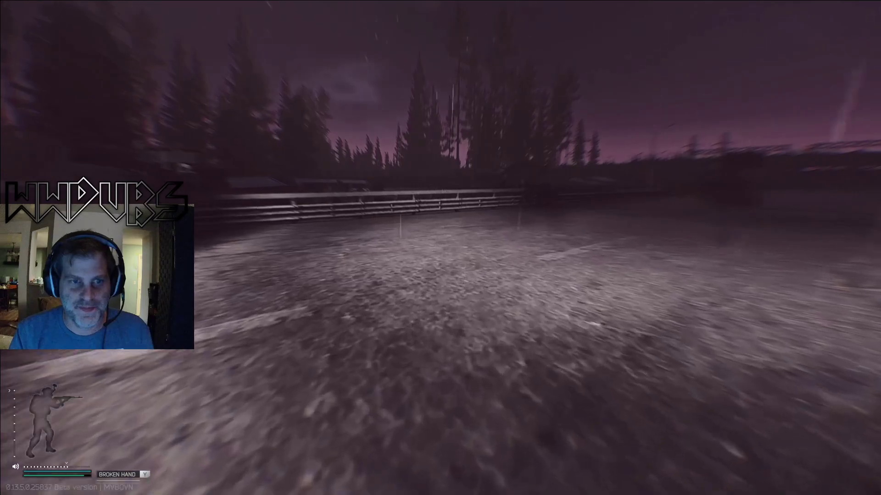
{"action": "key", "text": "w"}
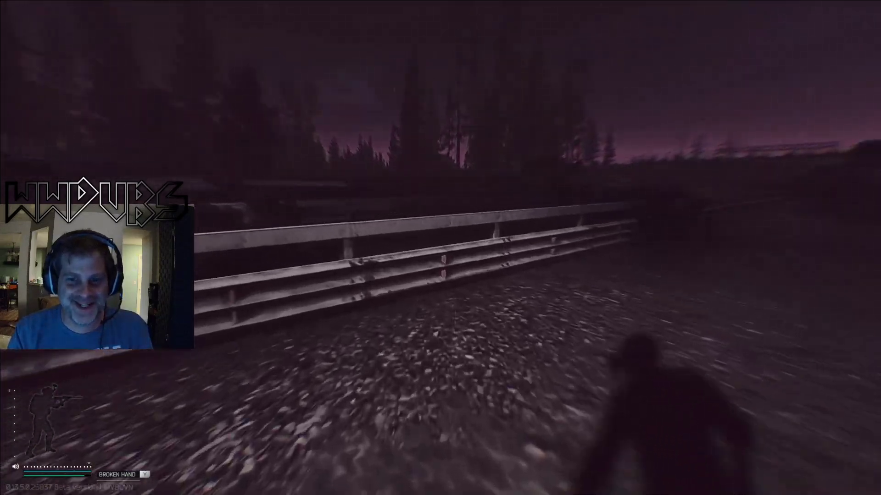
{"action": "key", "text": "w"}
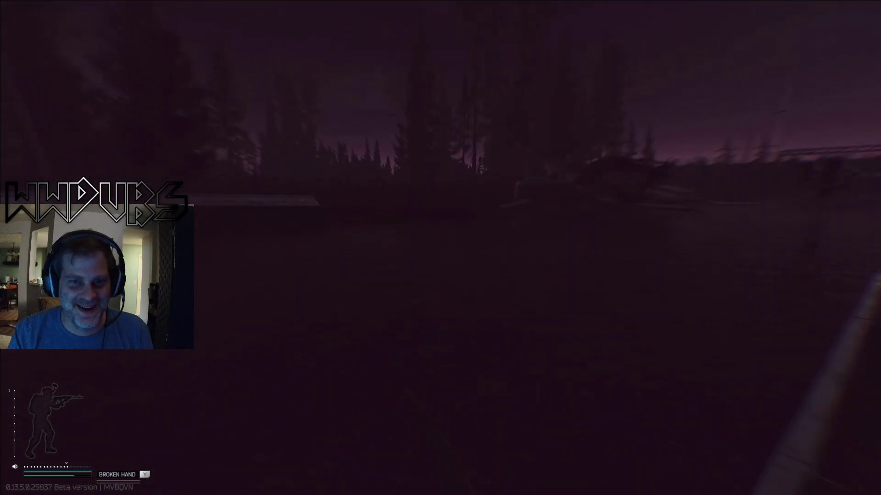
{"action": "key", "text": "w"}
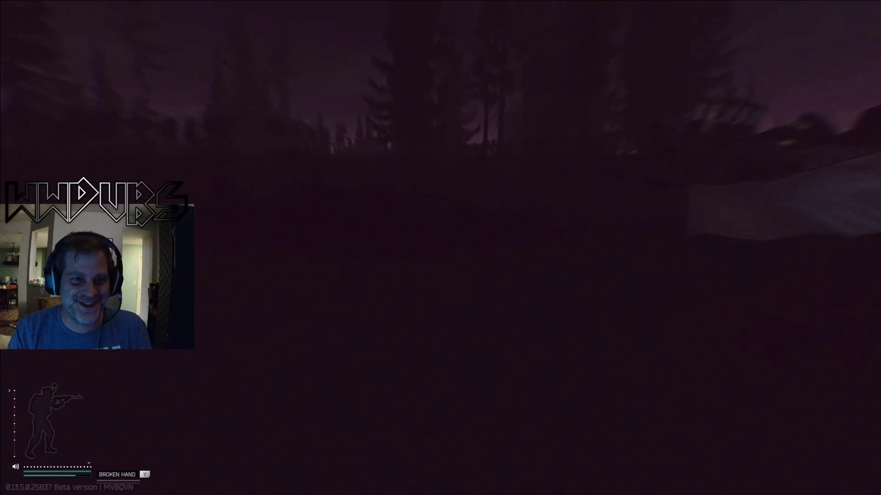
{"action": "key", "text": "w"}
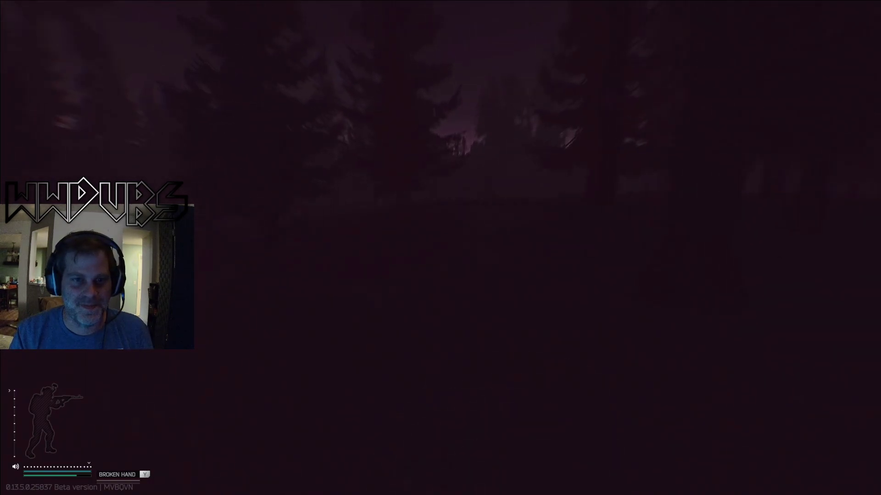
{"action": "key", "text": "w"}
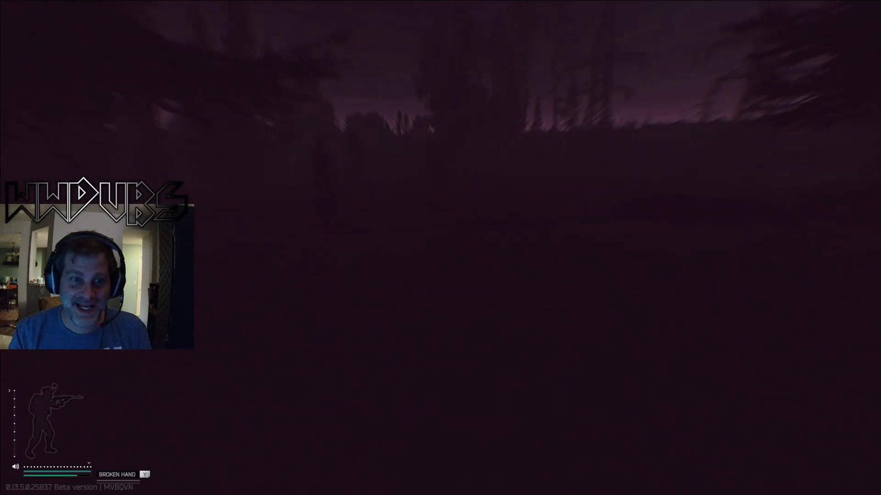
{"action": "key", "text": "w"}
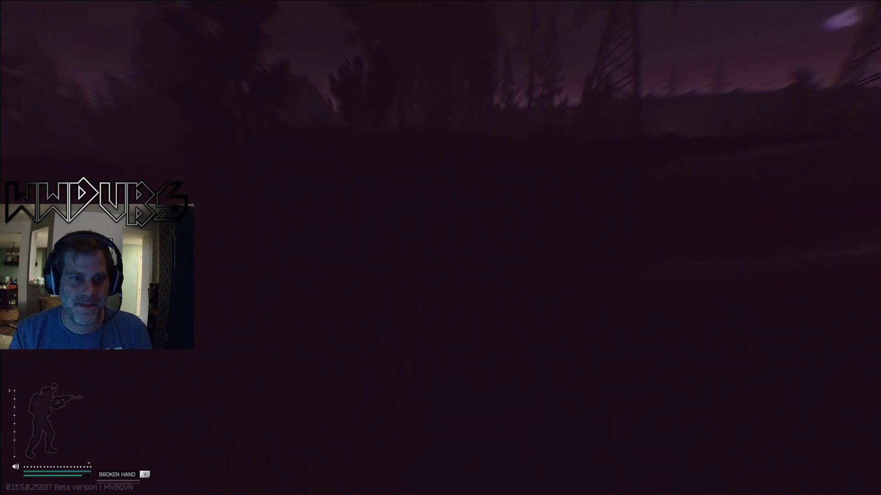
{"action": "key", "text": "w"}
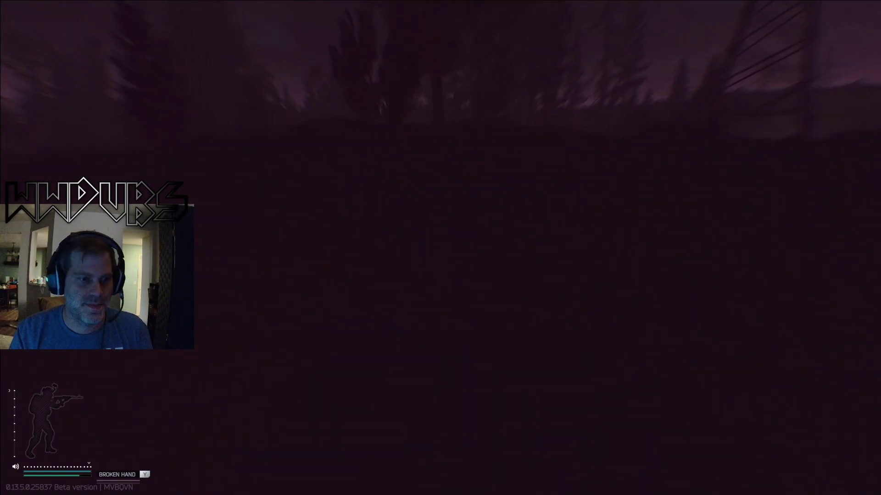
{"action": "key", "text": "w"}
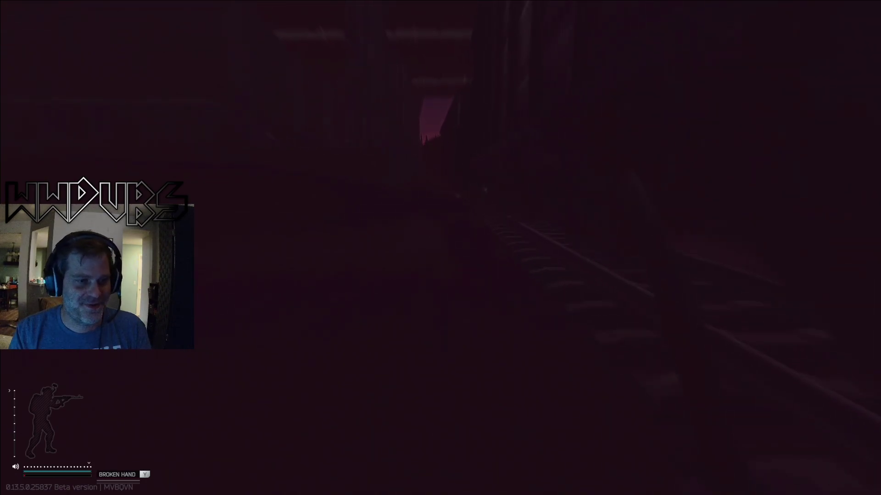
- Drink the MaxEnergy from the pockets while the extraction timer counts down
{"action": "key", "text": "Tab"}
{"action": "right_click", "coordinate": [328, 173]}
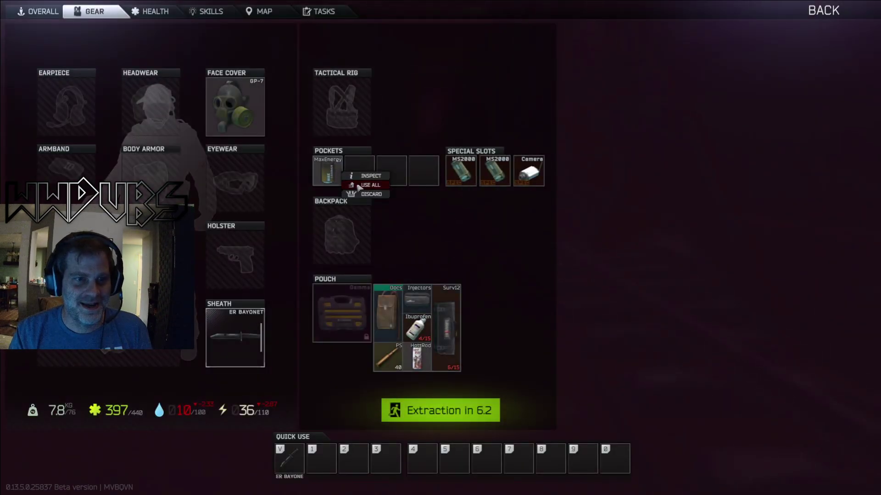
{"action": "left_click", "coordinate": [366, 184]}
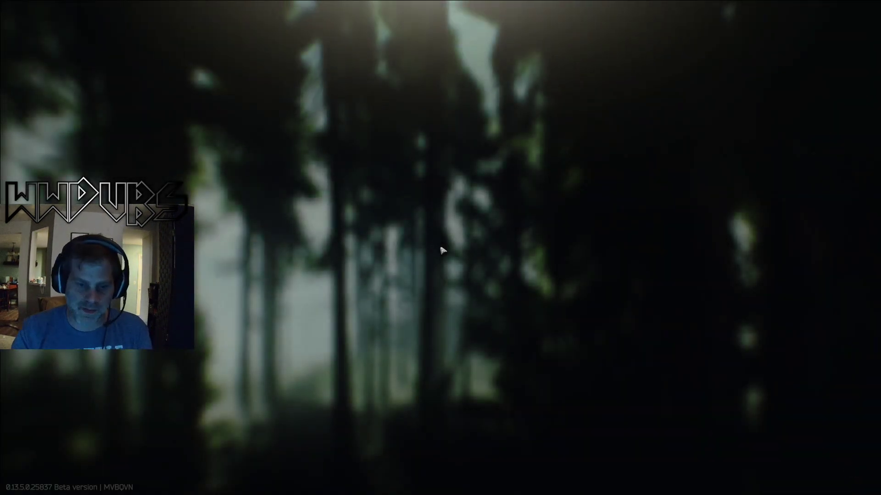
- Advance past the one-USEC kill list to the Interchange raid statistics
{"action": "left_click", "coordinate": [441, 388]}
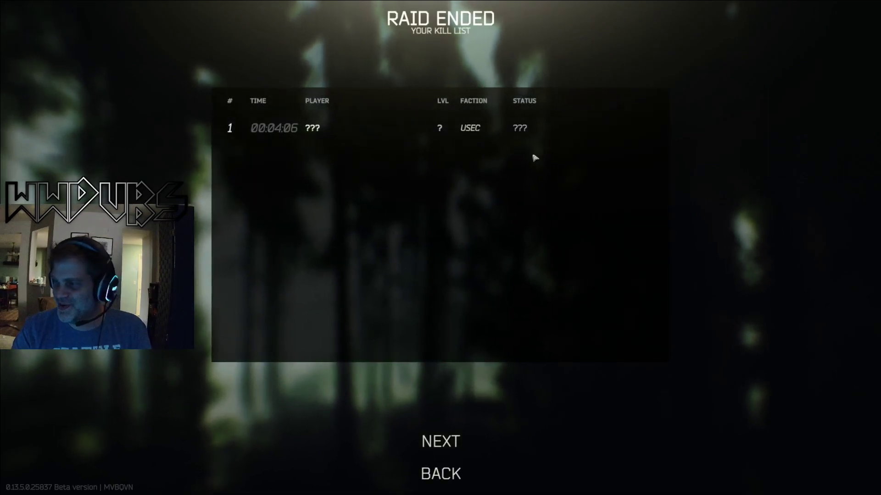
{"action": "left_click", "coordinate": [441, 441]}
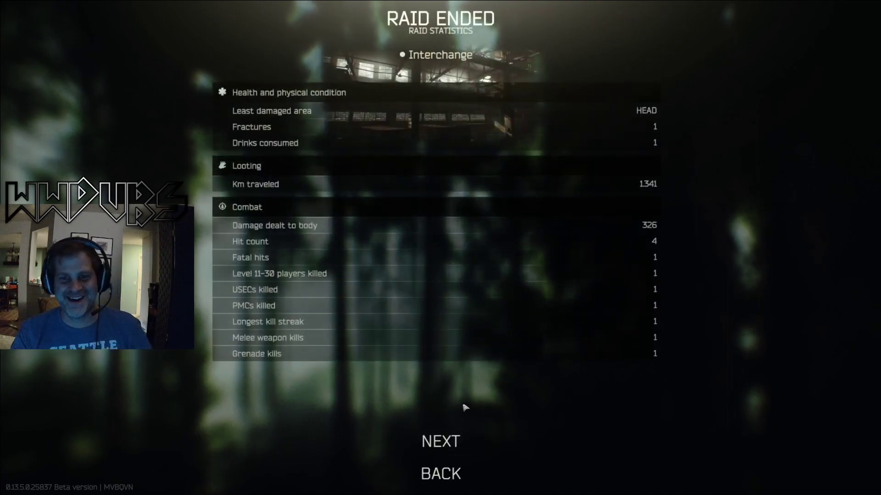